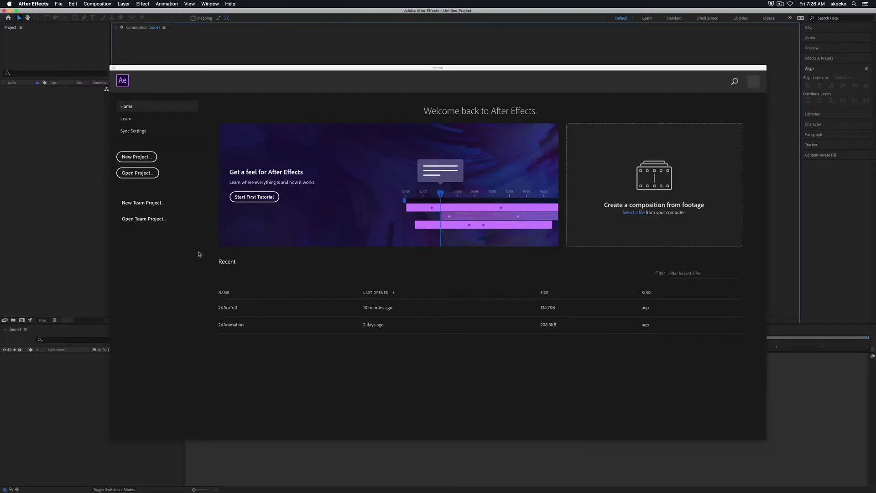
Step: Switch from After Effects to the QuickTime Player reference video
{"action": "key", "text": "super+Tab"}
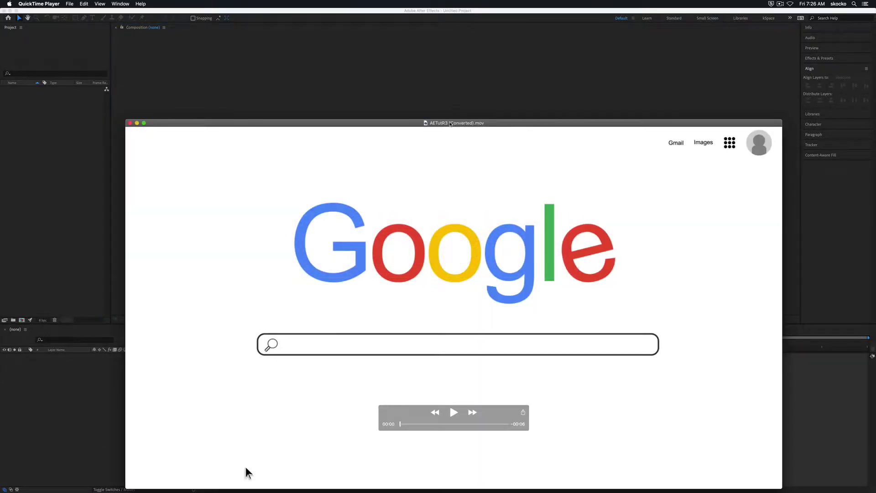
Step: Reposition the QuickTime window, play the search-bar reference animation, then return to After Effects
{"action": "left_click_drag", "start_coordinate": [246, 467], "coordinate": [231, 429]}
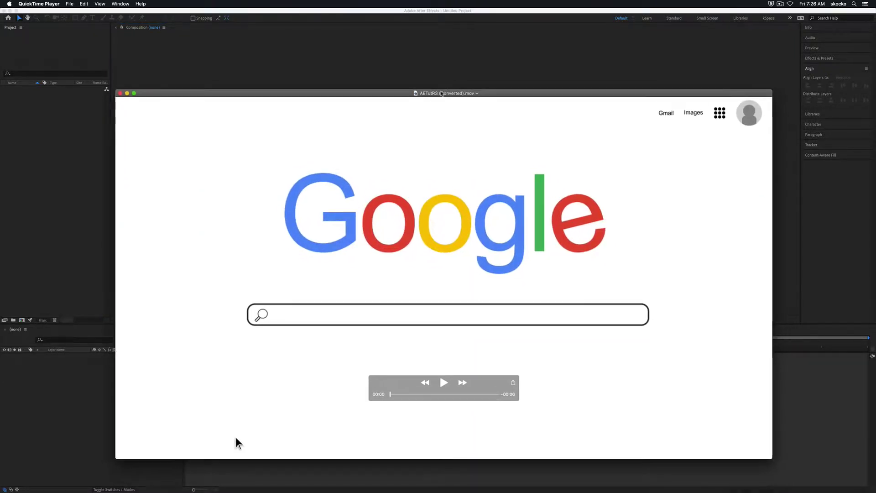
{"action": "key", "text": "space"}
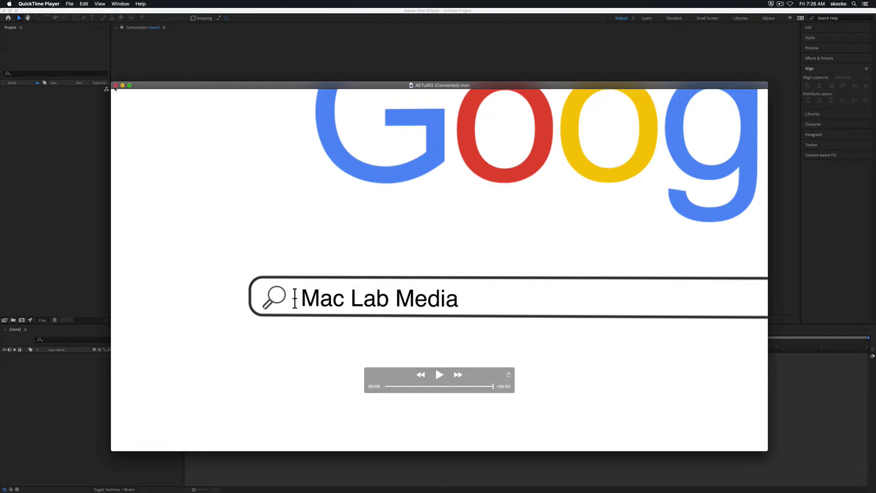
{"action": "key", "text": "super+Tab"}
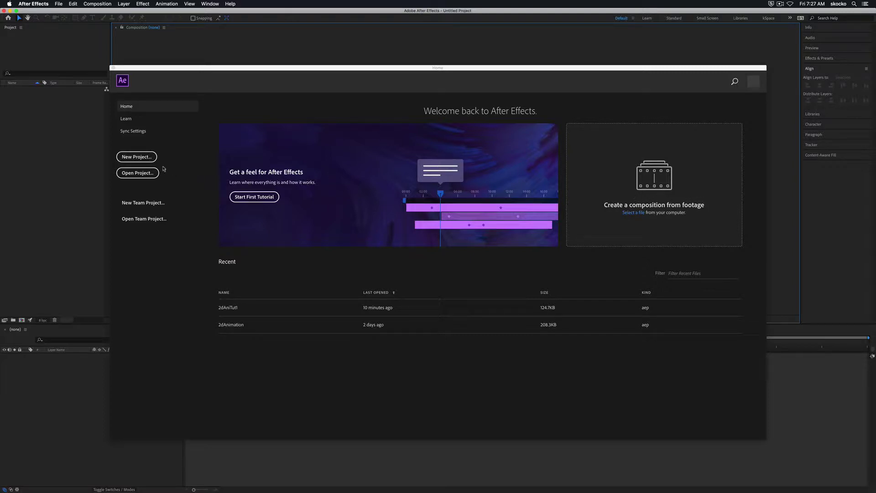
Step: Start a new empty project from Home and settle on the Default workspace layout
{"action": "left_click", "coordinate": [137, 157]}
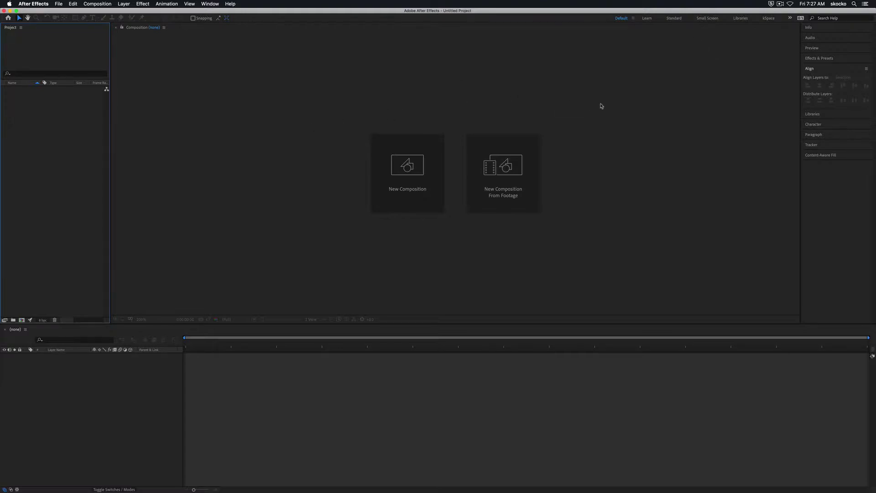
{"action": "left_click", "coordinate": [770, 18]}
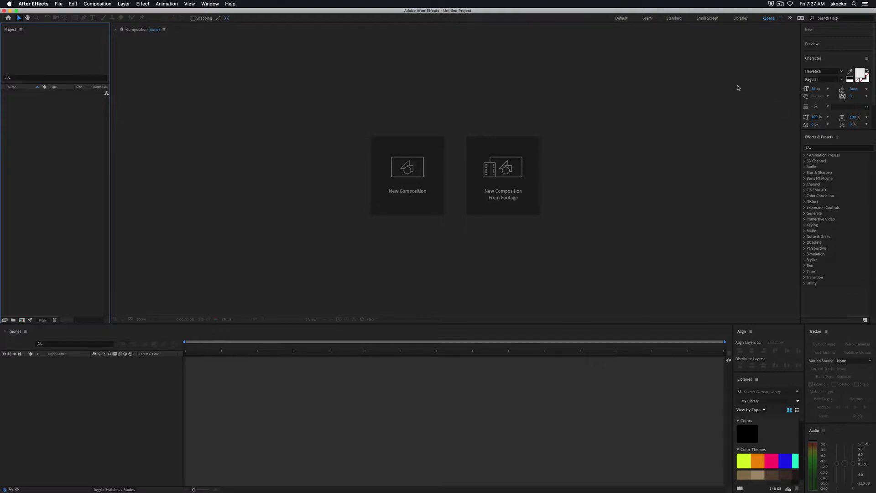
{"action": "left_click", "coordinate": [621, 18]}
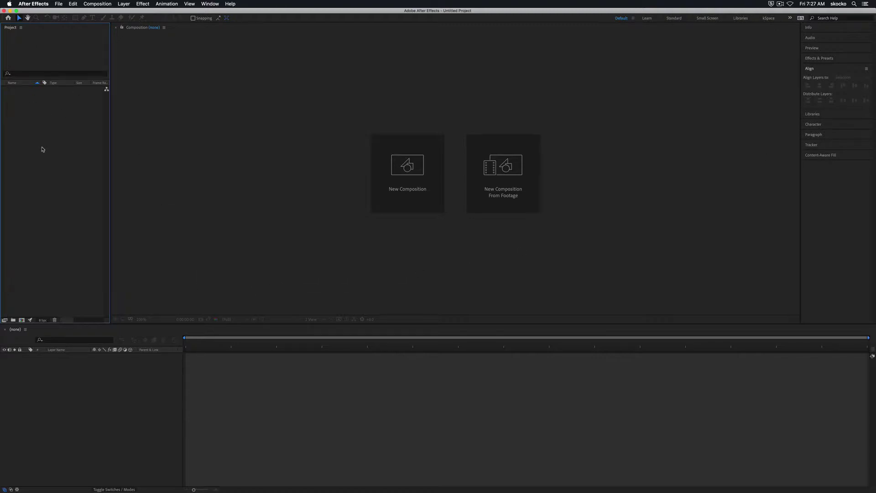
Step: Create a 1920×1080, 29.97 fps HDTV composition named MainComp from the Project panel
{"action": "right_click", "coordinate": [48, 162]}
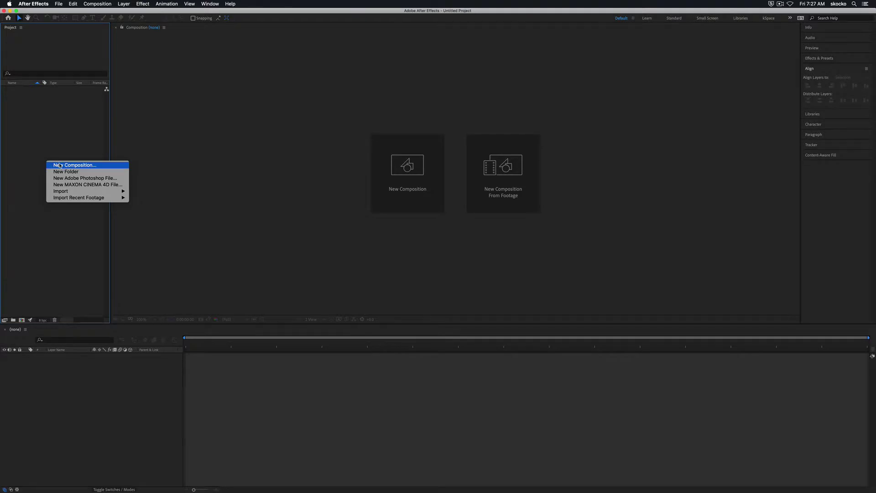
{"action": "left_click", "coordinate": [60, 165]}
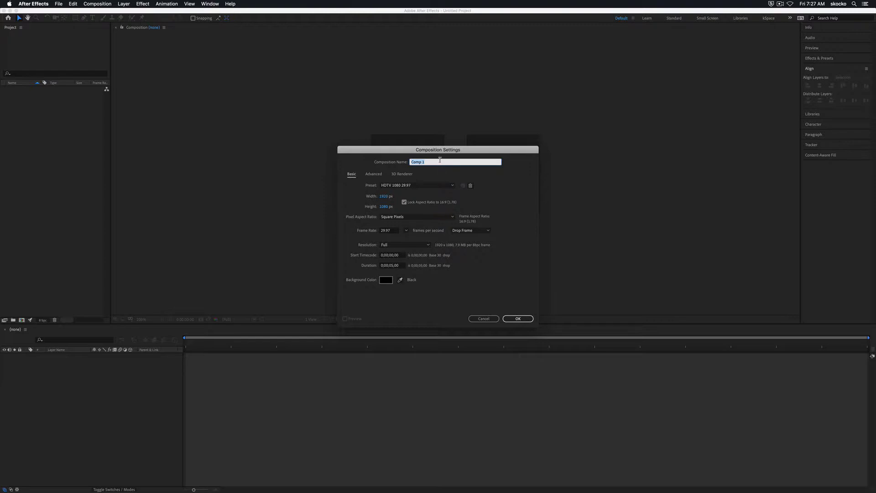
{"action": "type", "text": "Main"}
{"action": "left_click", "coordinate": [519, 319]}
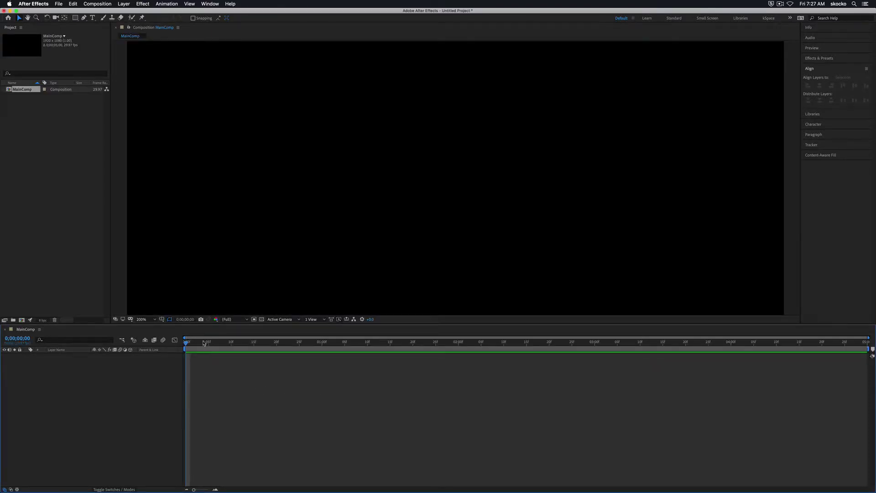
{"action": "scroll", "coordinate": [325, 216], "scroll_direction": "down", "scroll_amount": 1}
{"action": "scroll", "coordinate": [326, 217], "scroll_direction": "up", "scroll_amount": 1}
{"action": "scroll", "coordinate": [325, 217], "scroll_direction": "down", "scroll_amount": 1}
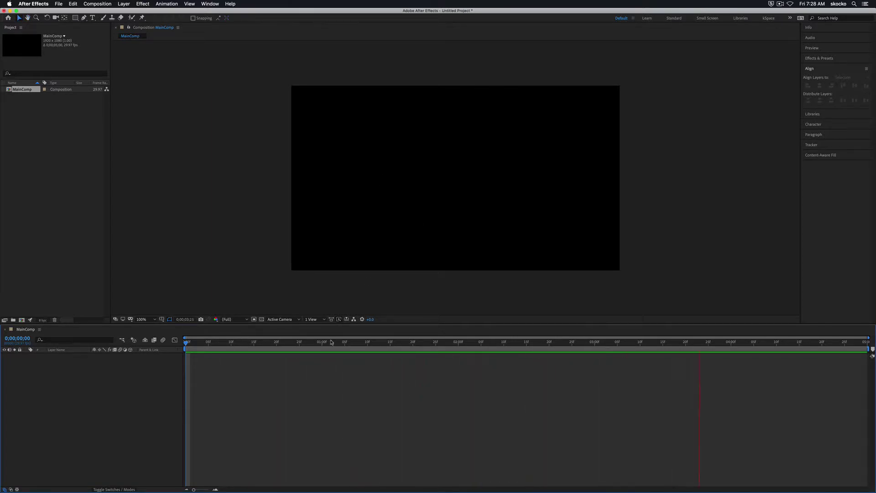
Step: Scrub MainComp's playhead out and back to frame 0 and show Source Name in the timeline
{"action": "left_click_drag", "start_coordinate": [189, 344], "coordinate": [672, 342]}
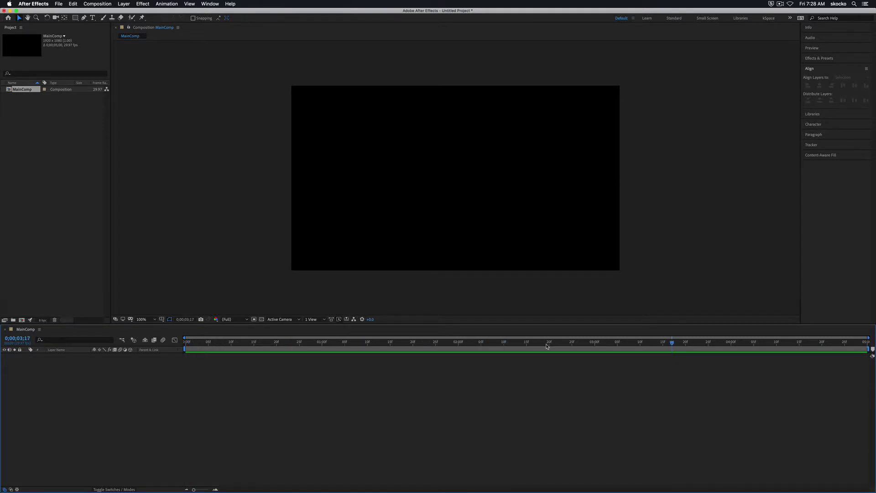
{"action": "left_click_drag", "start_coordinate": [548, 346], "coordinate": [187, 345]}
{"action": "left_click", "coordinate": [59, 350]}
{"action": "left_click_drag", "start_coordinate": [195, 342], "coordinate": [185, 343]}
Step: Add a comp-size white solid layer named Background to MainComp
{"action": "right_click", "coordinate": [37, 131]}
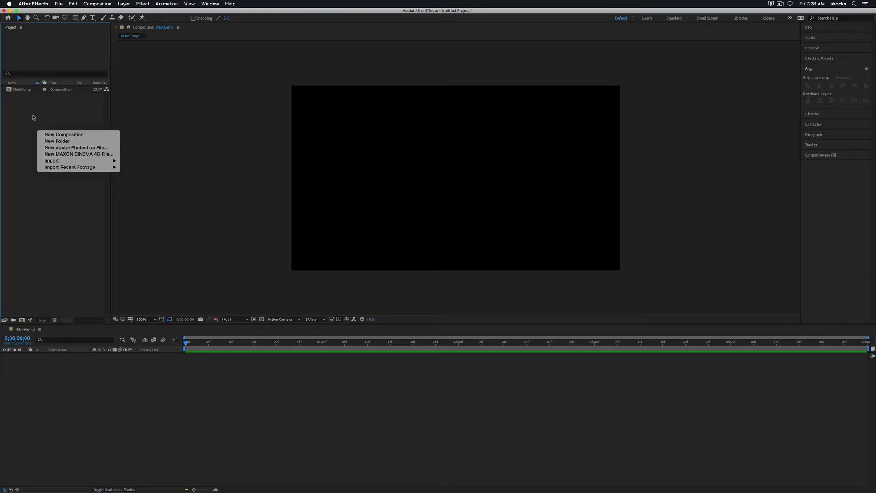
{"action": "left_click", "coordinate": [58, 381]}
{"action": "right_click", "coordinate": [58, 381]}
{"action": "mouse_move", "coordinate": [89, 385]}
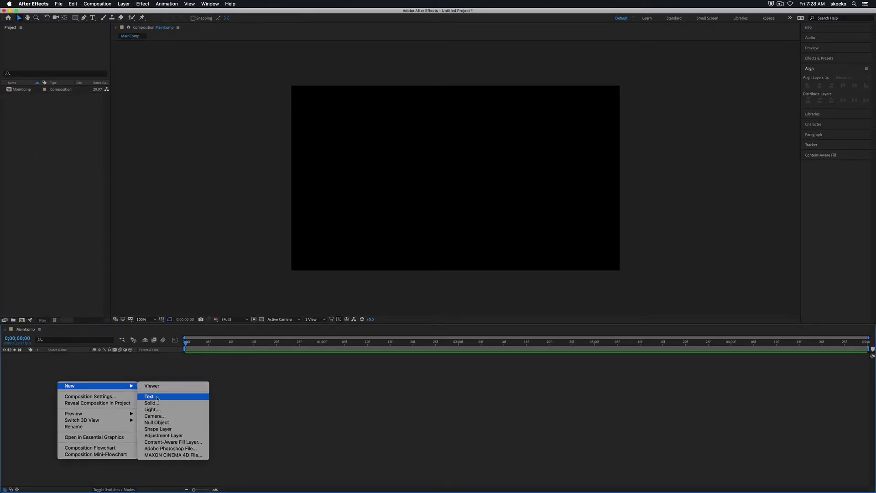
{"action": "left_click", "coordinate": [155, 404]}
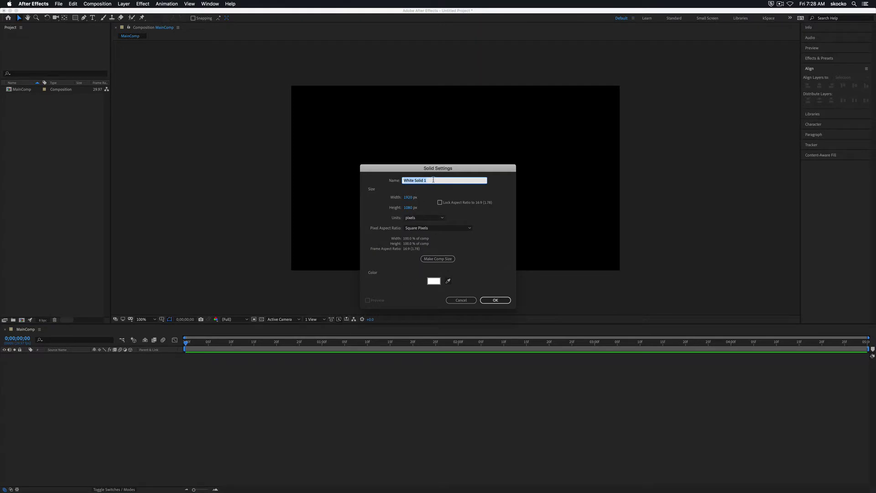
{"action": "type", "text": "Background"}
{"action": "left_click", "coordinate": [438, 259]}
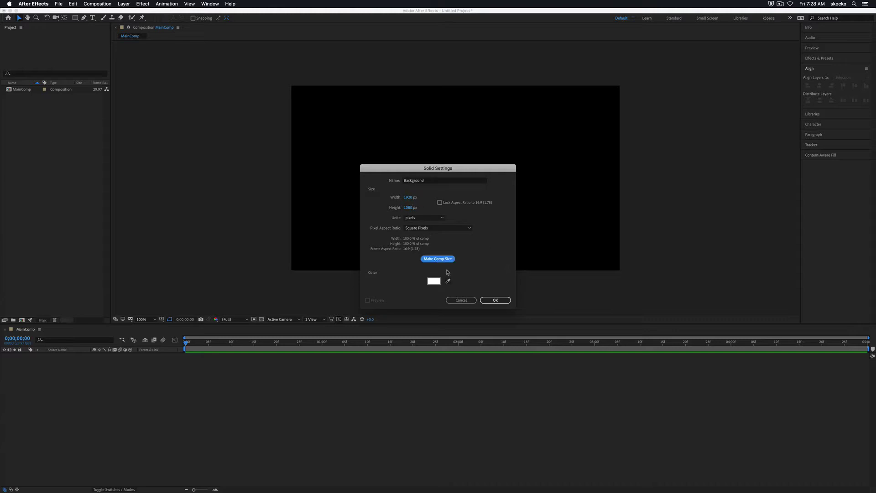
{"action": "left_click", "coordinate": [496, 300]}
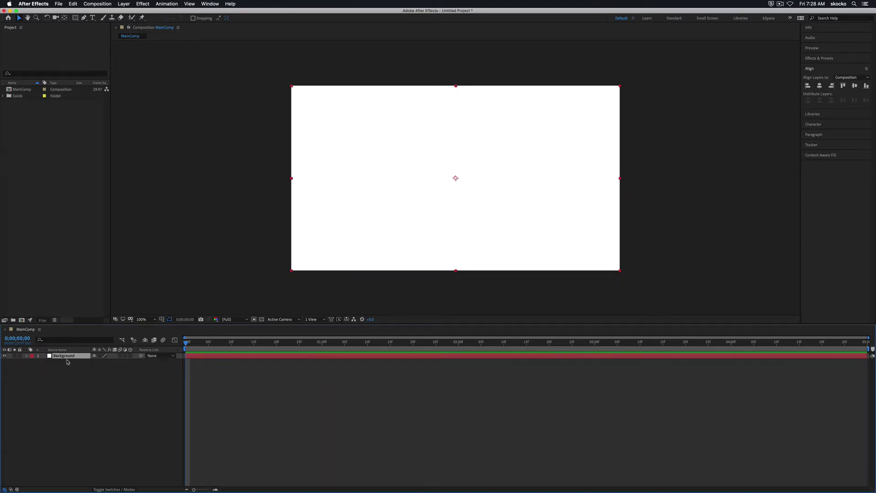
{"action": "left_click", "coordinate": [21, 356]}
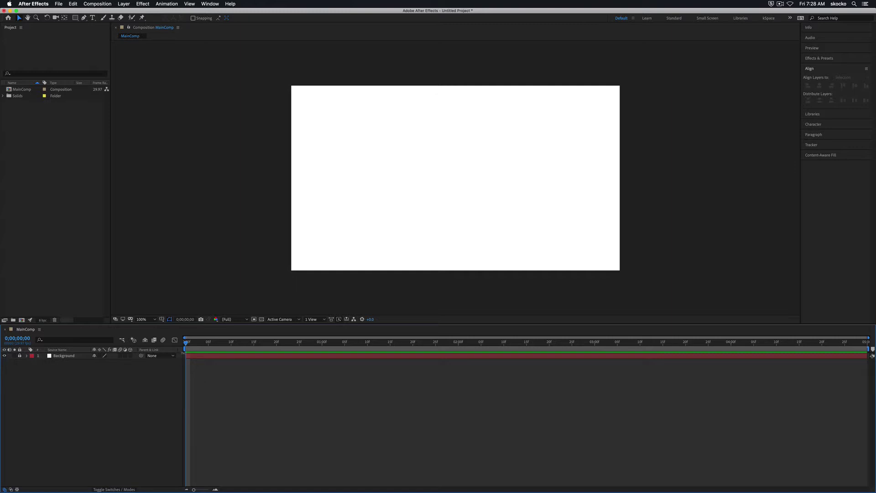
{"action": "key", "text": "space"}
{"action": "key", "text": "space"}
{"action": "key", "text": "space"}
{"action": "key", "text": "space"}
{"action": "key", "text": "super+Tab"}
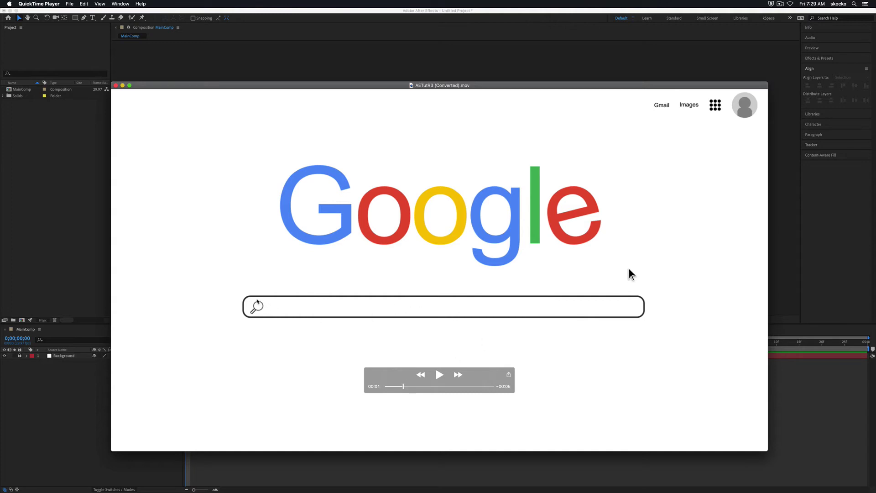
{"action": "key", "text": "super+Tab"}
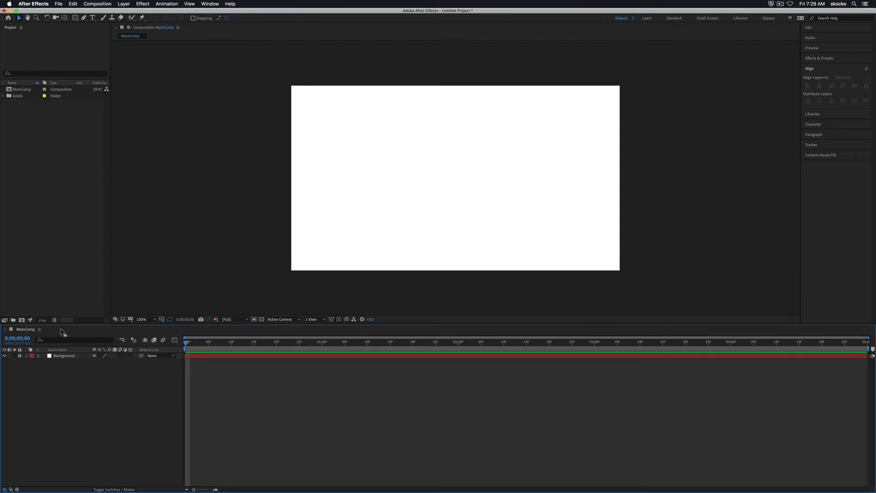
Step: Create a second 1920×1080 HDTV 29.97 composition named SearchBar and open it
{"action": "right_click", "coordinate": [48, 200]}
{"action": "left_click", "coordinate": [73, 202]}
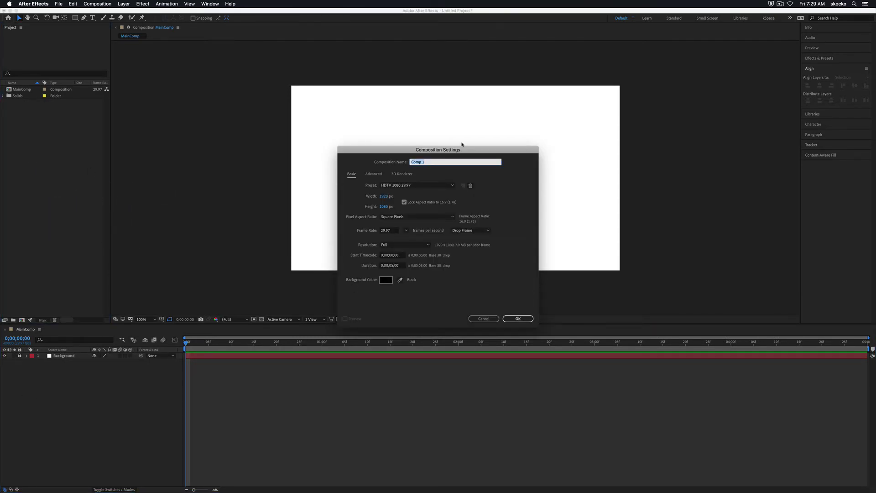
{"action": "type", "text": "SearchBar"}
{"action": "left_click", "coordinate": [518, 319]}
{"action": "key", "text": "space"}
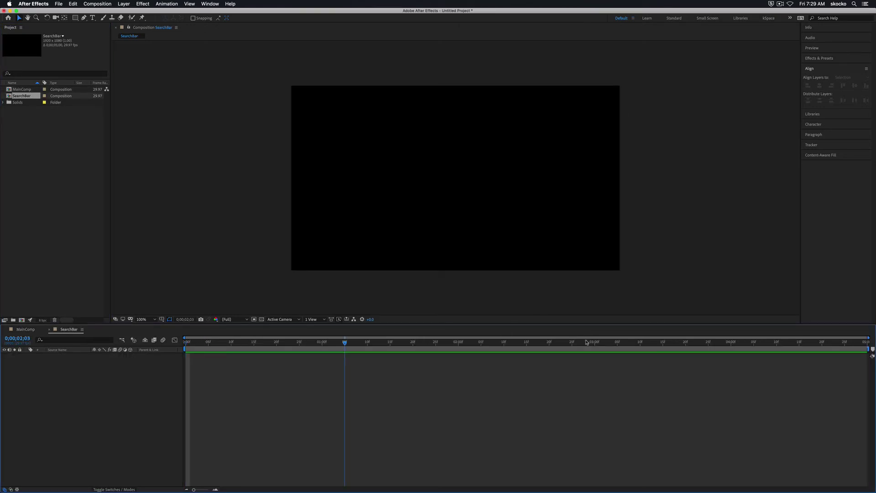
{"action": "key", "text": "space"}
Step: Draw a long white rounded-rectangle bar across SearchBar's middle and select it as Shape Layer 1
{"action": "left_click", "coordinate": [76, 18]}
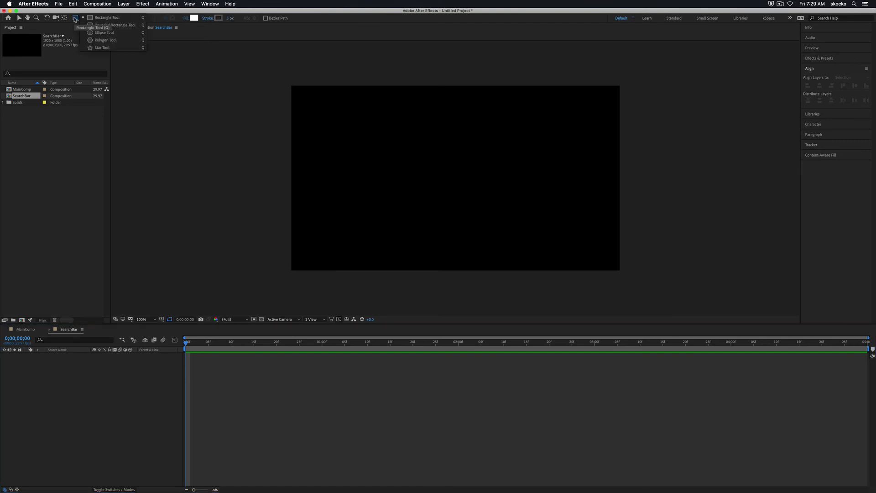
{"action": "left_click", "coordinate": [116, 26]}
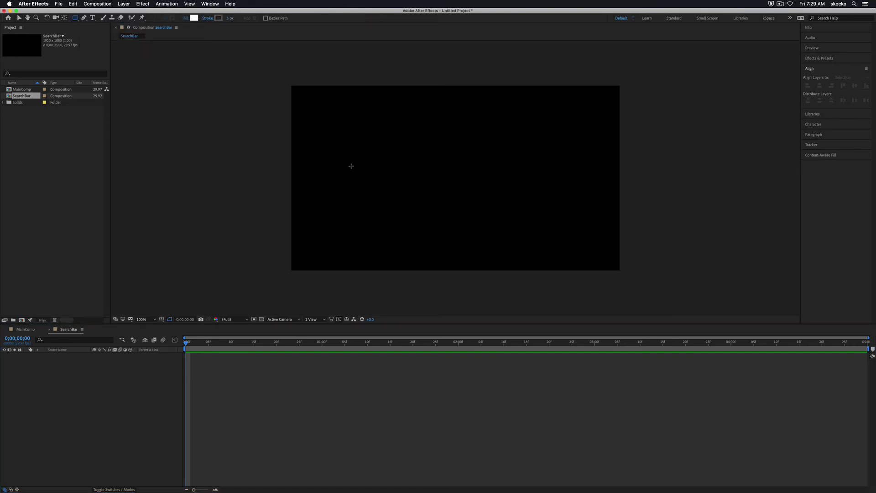
{"action": "left_click_drag", "start_coordinate": [320, 177], "coordinate": [598, 187]}
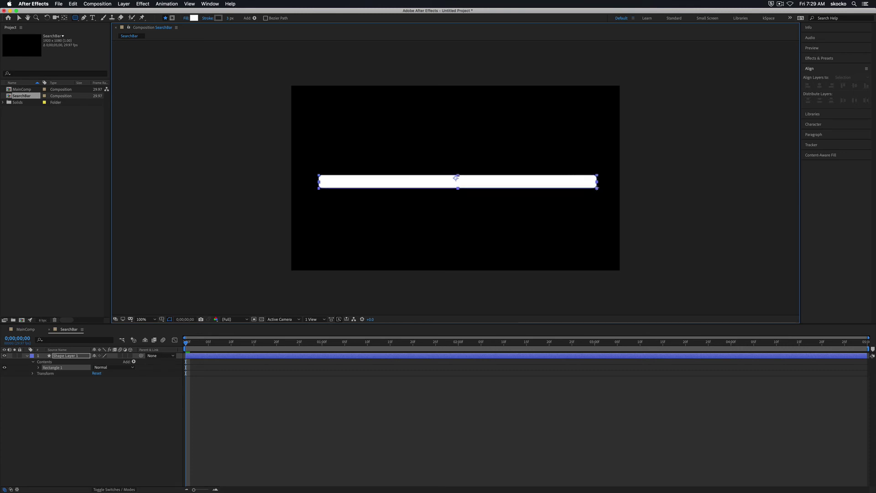
{"action": "left_click", "coordinate": [129, 421]}
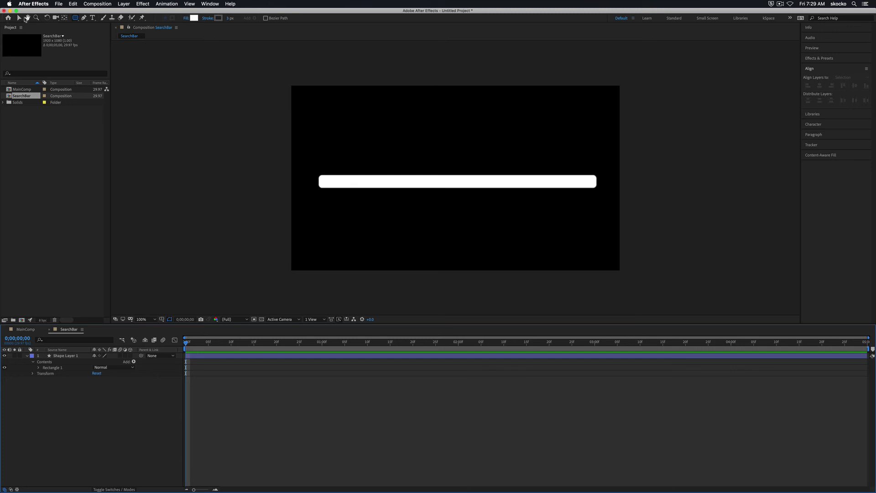
{"action": "left_click", "coordinate": [18, 18]}
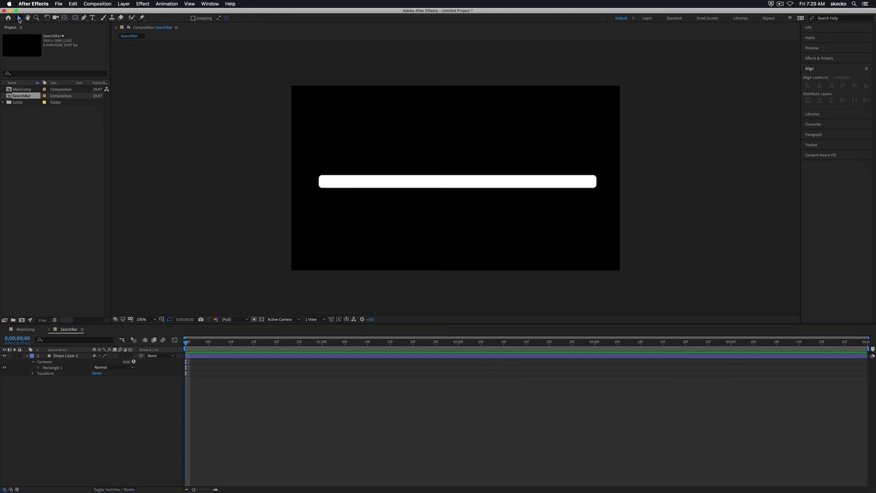
{"action": "left_click", "coordinate": [356, 186]}
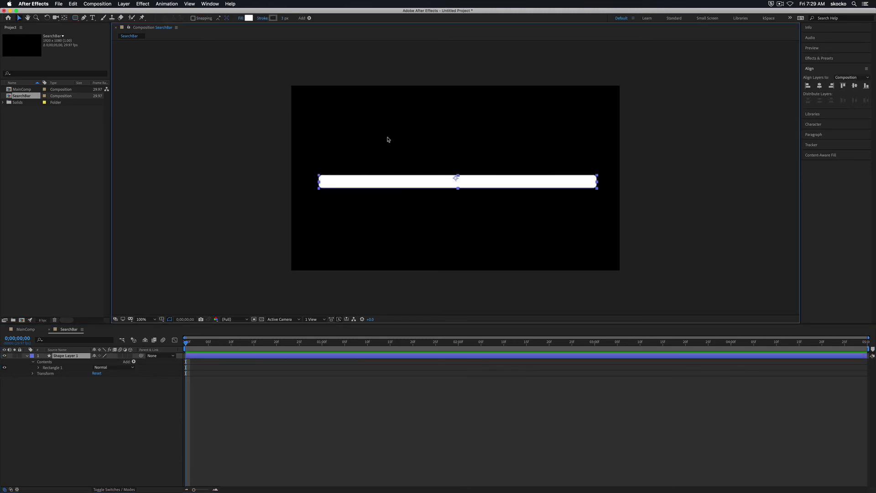